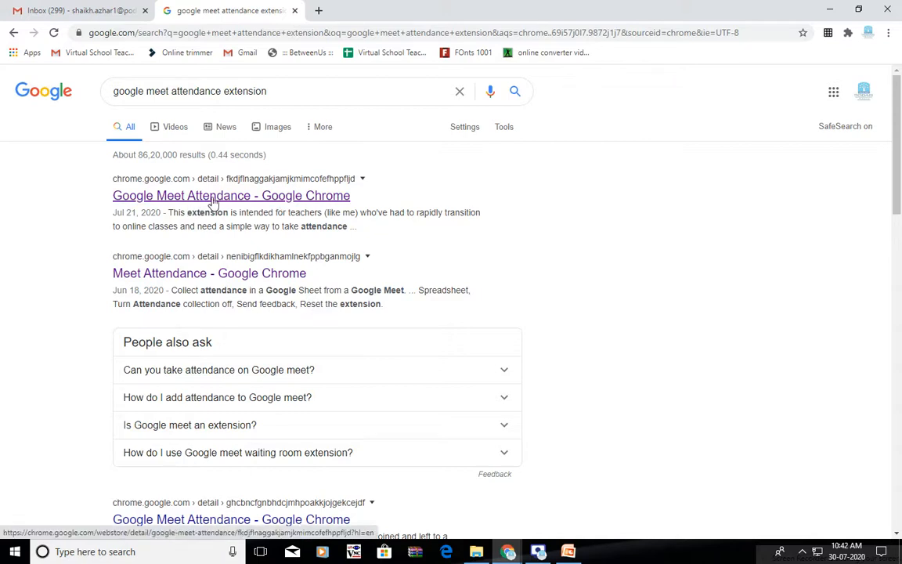
- View the Google Meet Attendance page in the Chrome Web Store, check the browser's installed extensions, and close the page
click(213, 202)
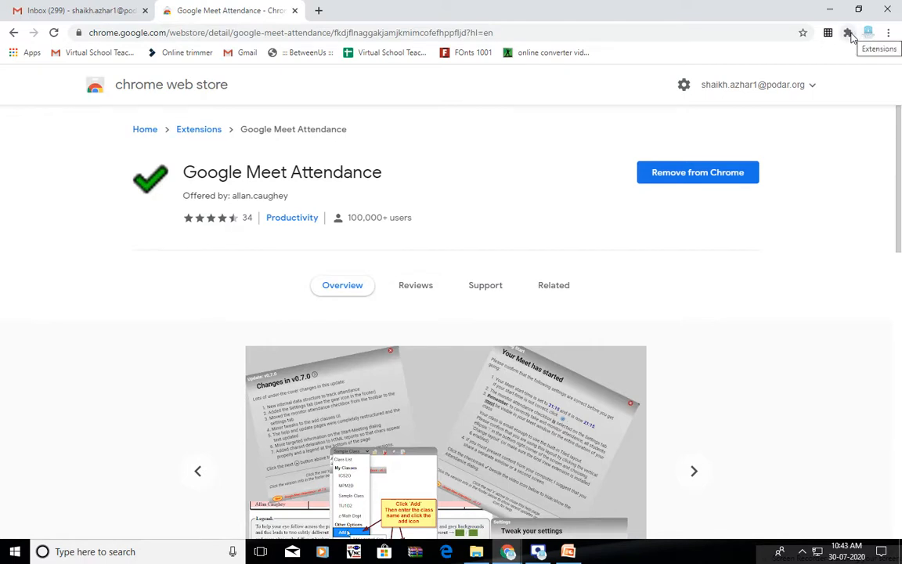
click(848, 34)
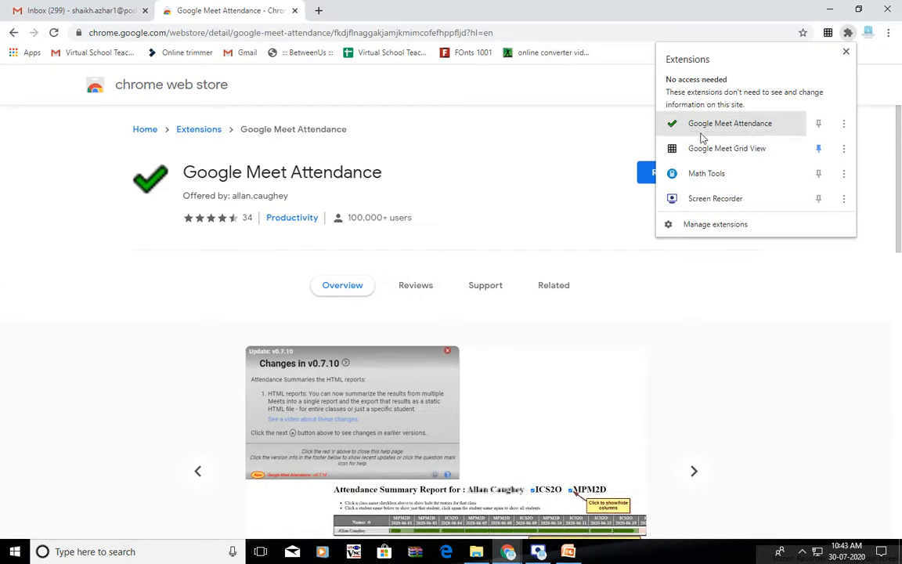
click(379, 167)
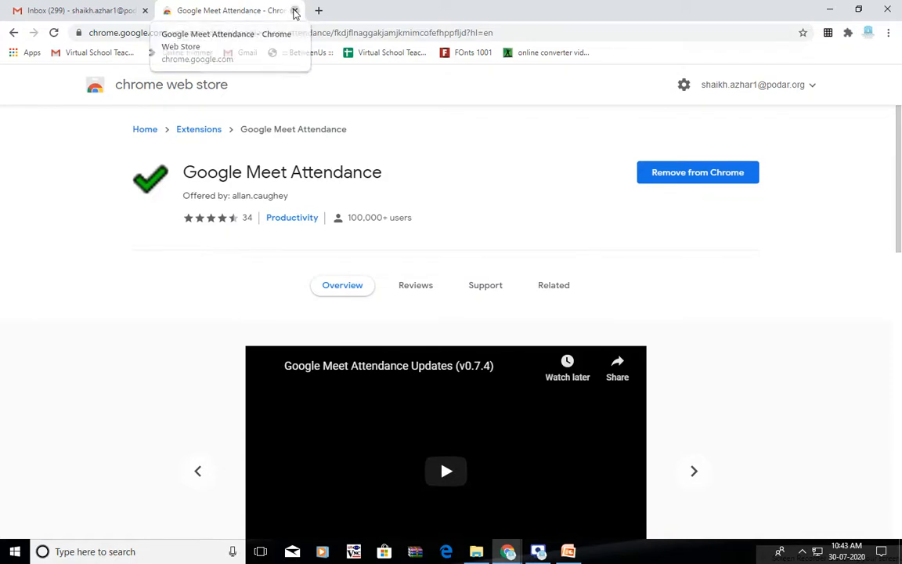
click(294, 10)
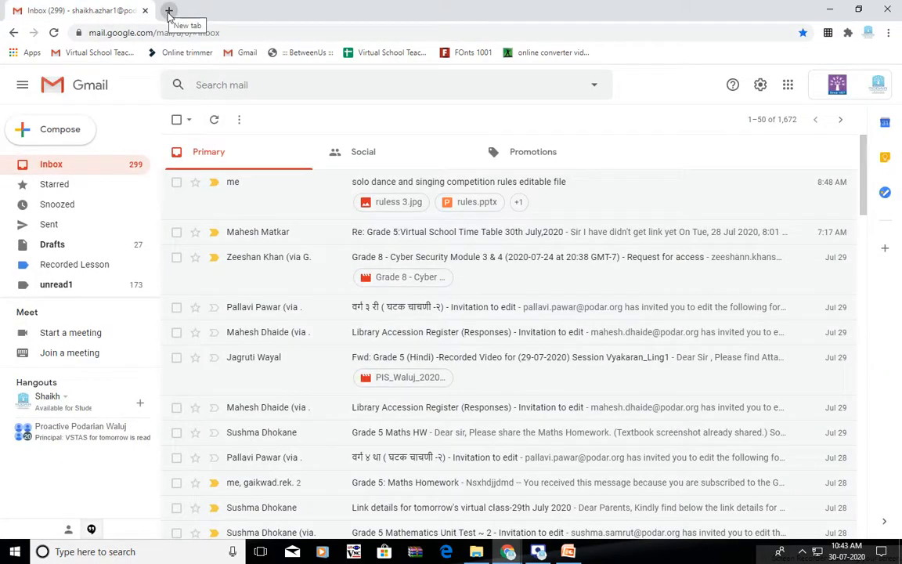
- Open the Grade 3 Maths- Eklavyas meeting from Google Meet in a new tab and mute the microphone
click(168, 11)
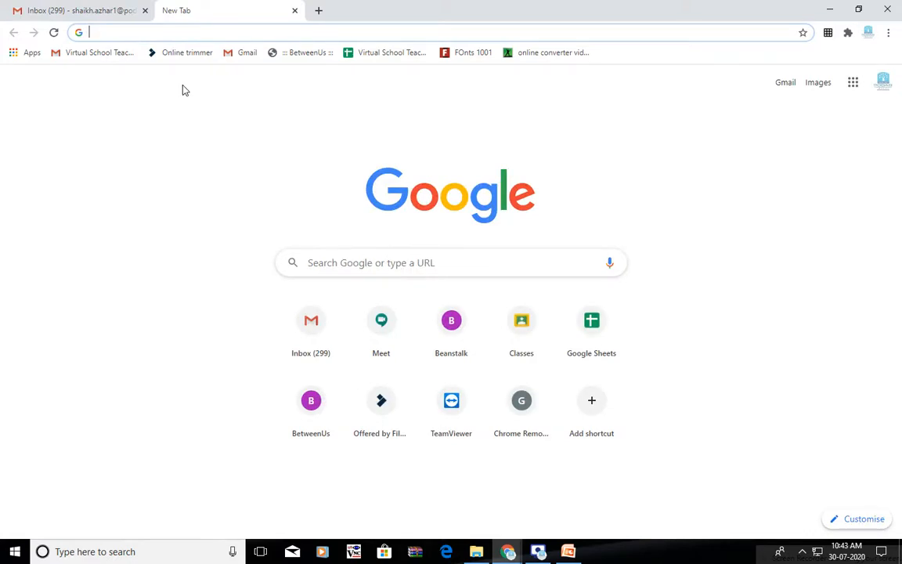
text(me)
key(Return)
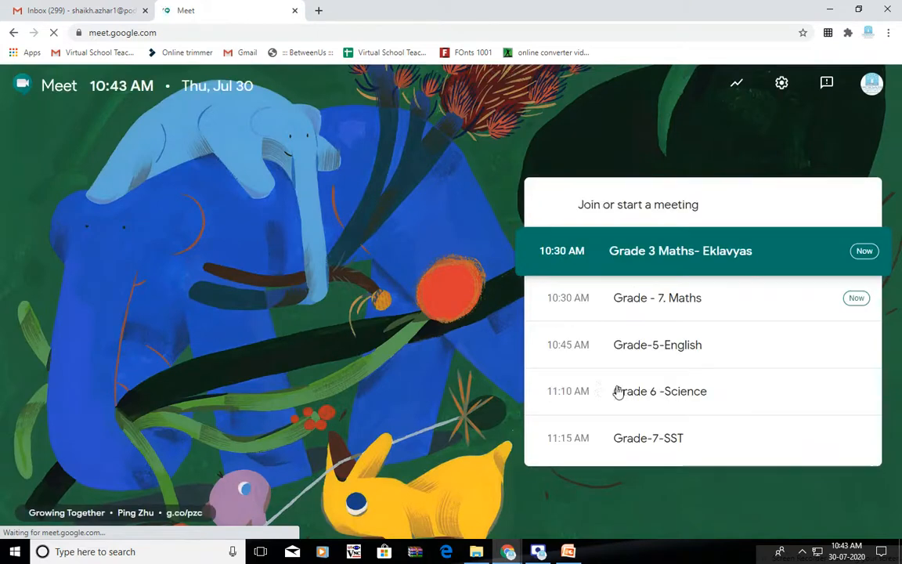
click(656, 258)
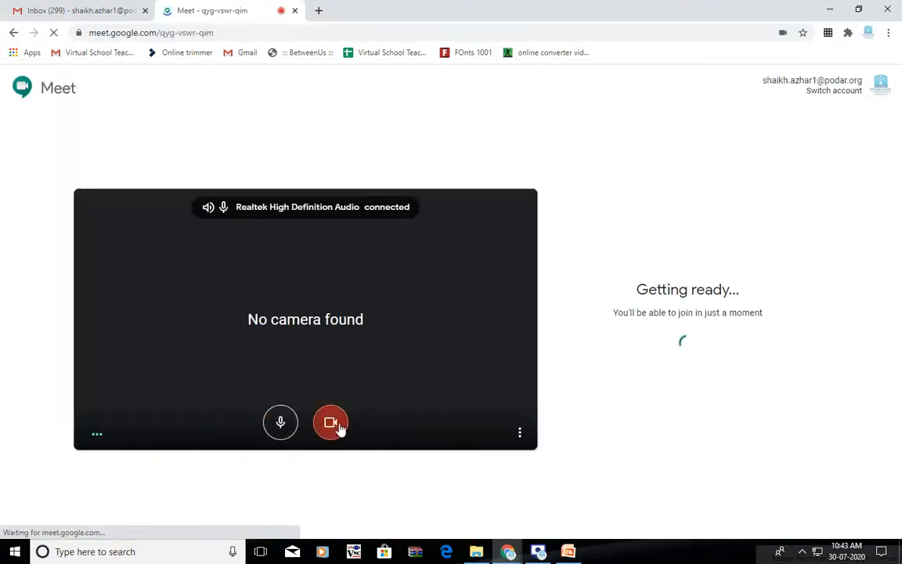
click(279, 423)
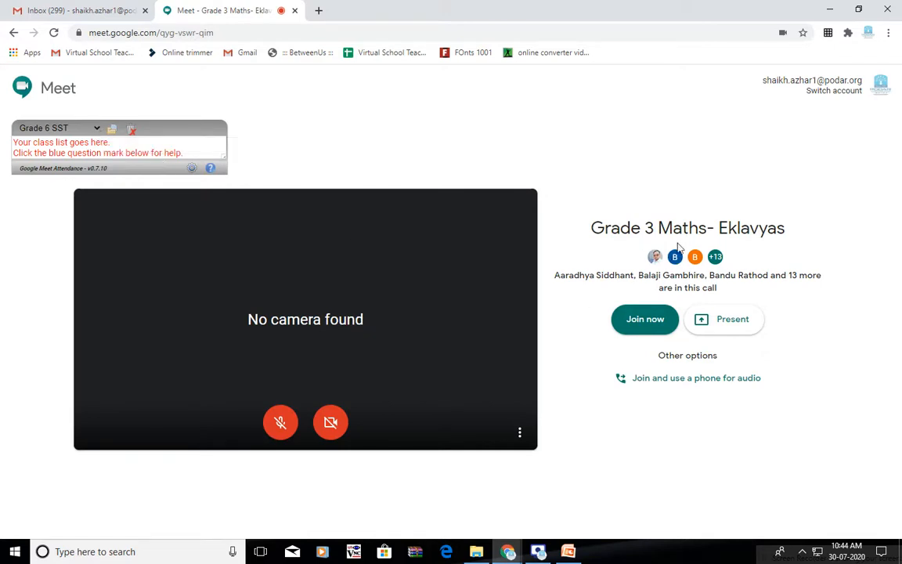
- Add a class named "Grade 3 Maths Eklavyas" to the Google Meet Attendance extension
click(95, 129)
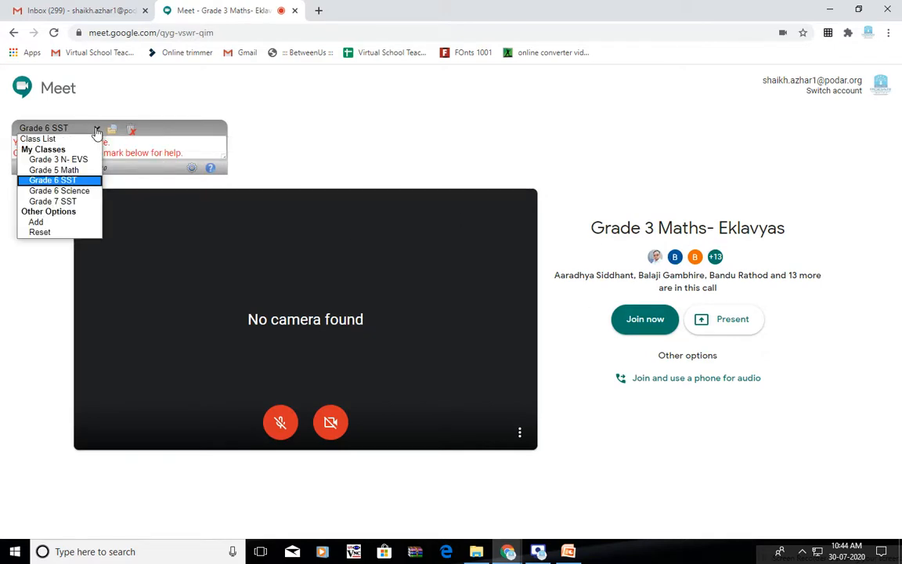
click(53, 225)
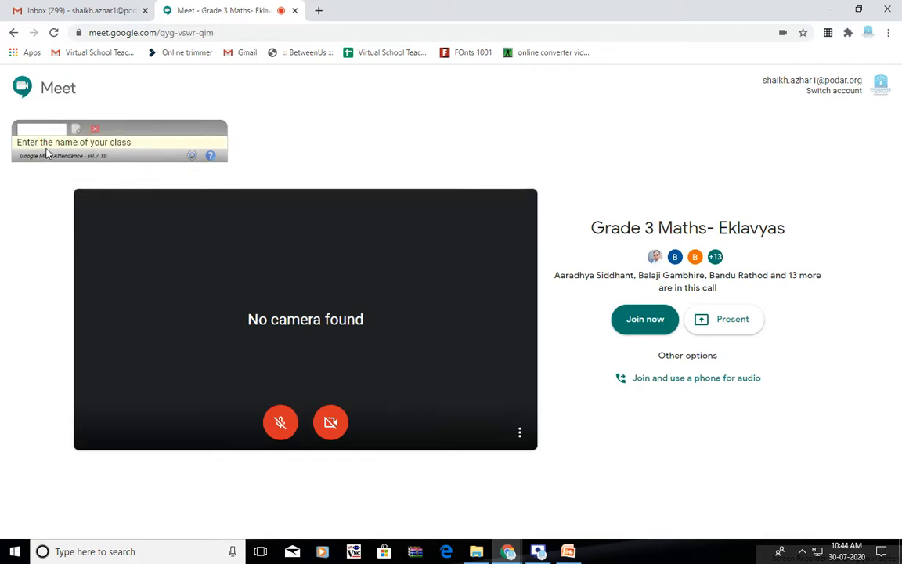
text(Gra)
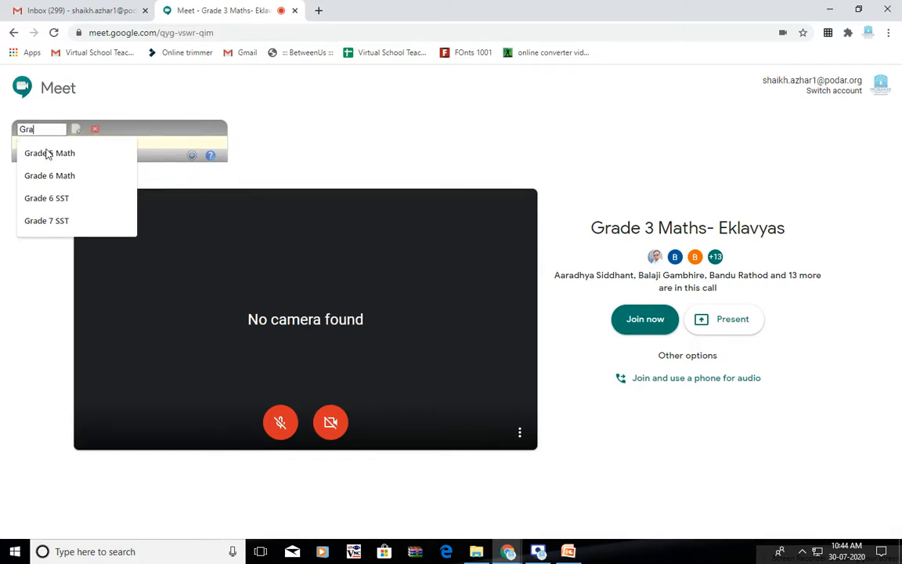
text(de 3 Maths E)
text(klavyas)
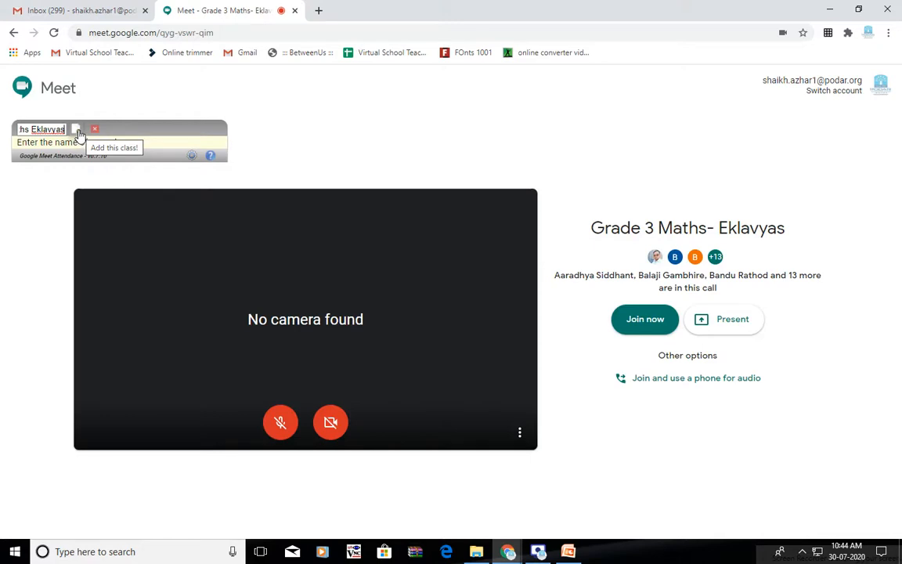
click(77, 130)
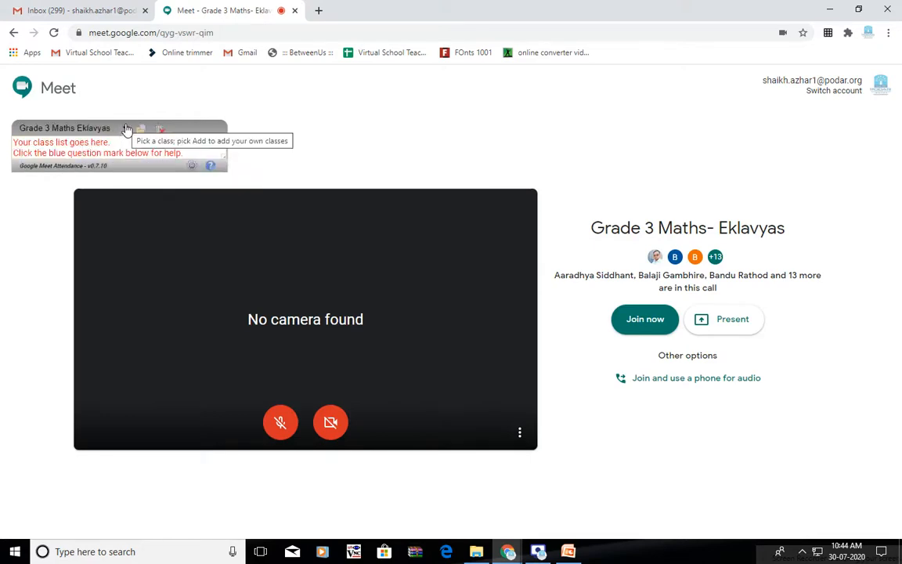
- Choose Grade 3 Maths Eklavyas as the attendance class and join the meeting
click(125, 129)
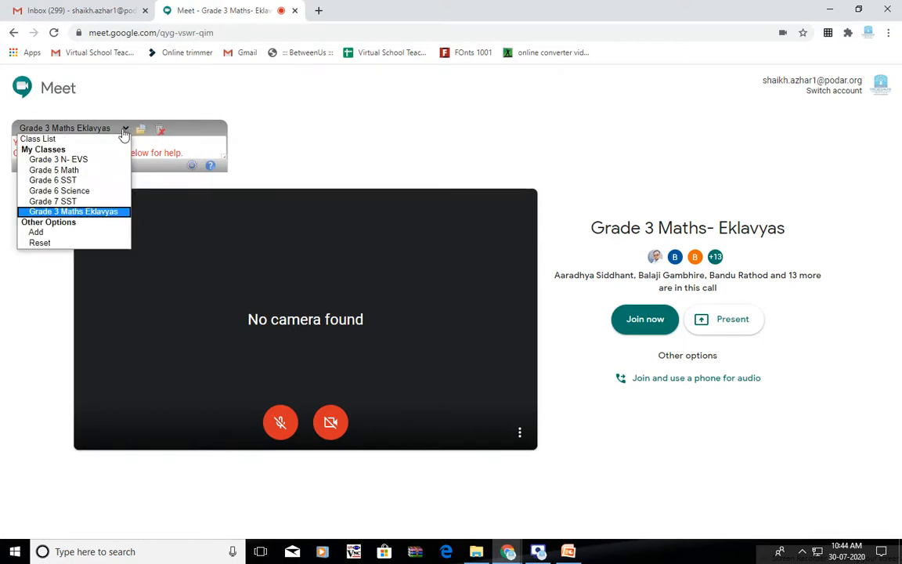
click(93, 212)
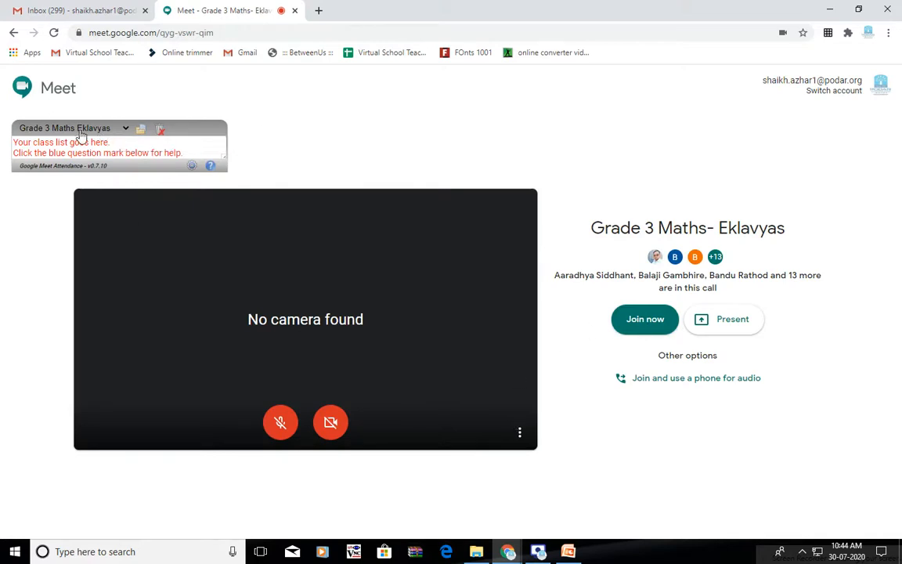
click(126, 130)
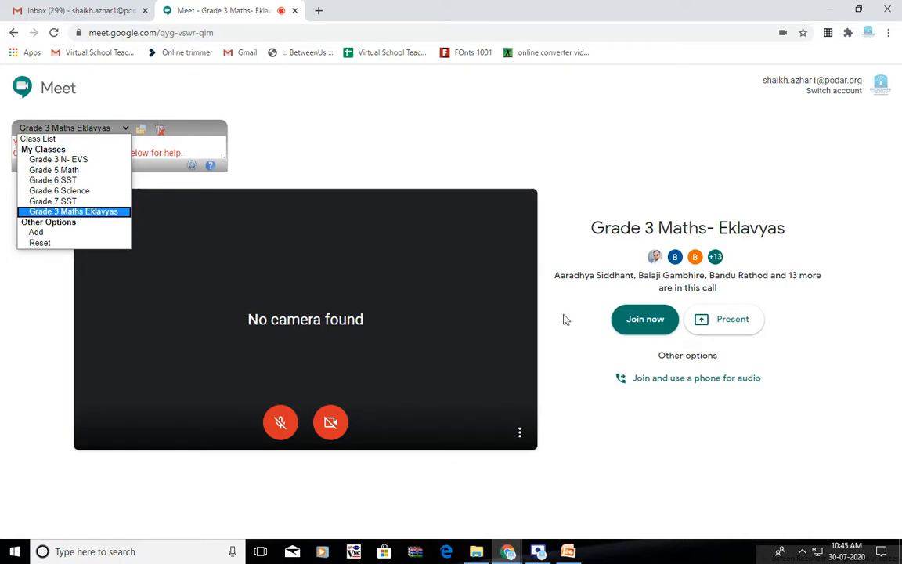
click(61, 212)
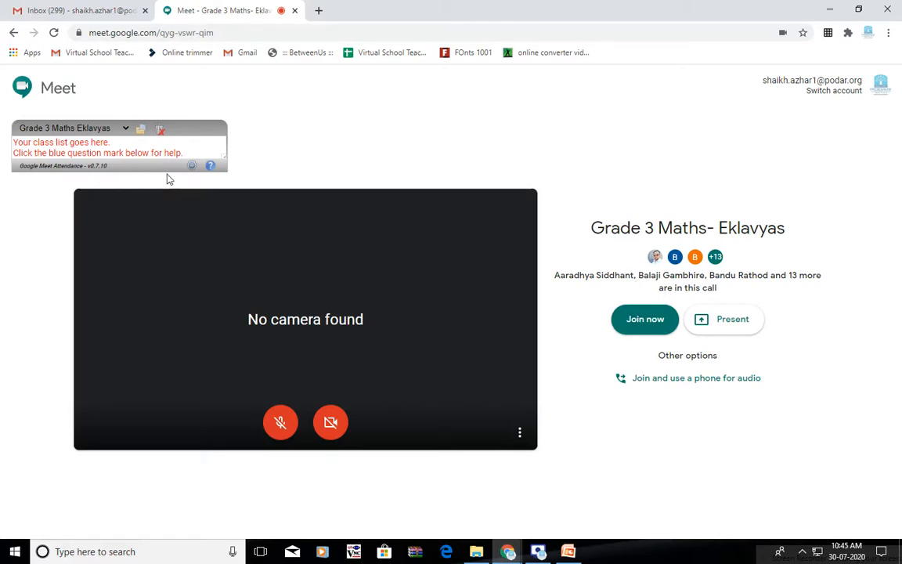
click(642, 321)
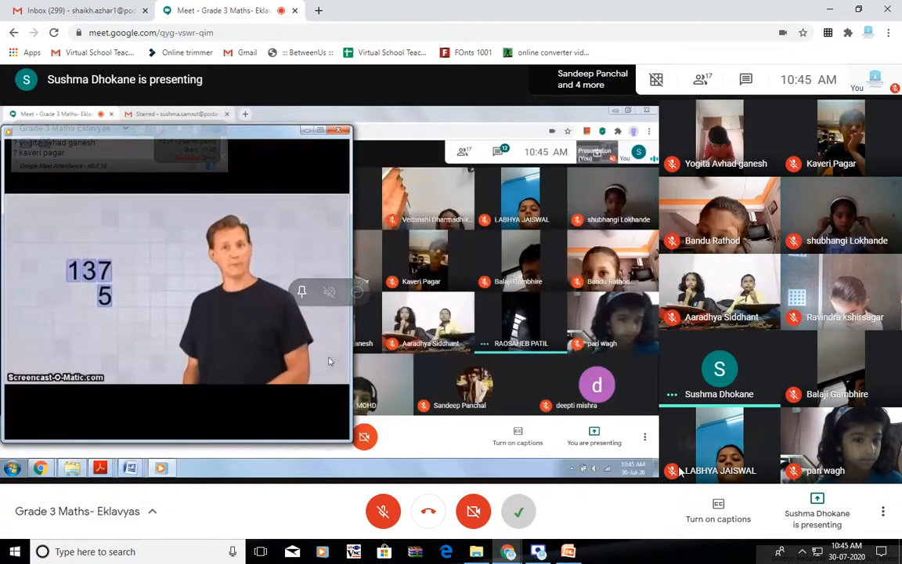
key(alt+Tab)
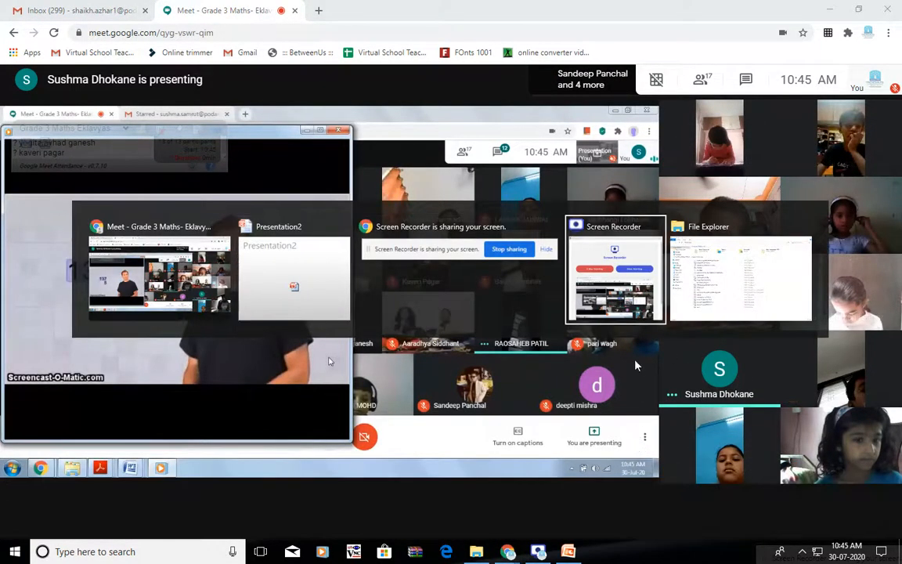
click(576, 317)
key(alt+Tab)
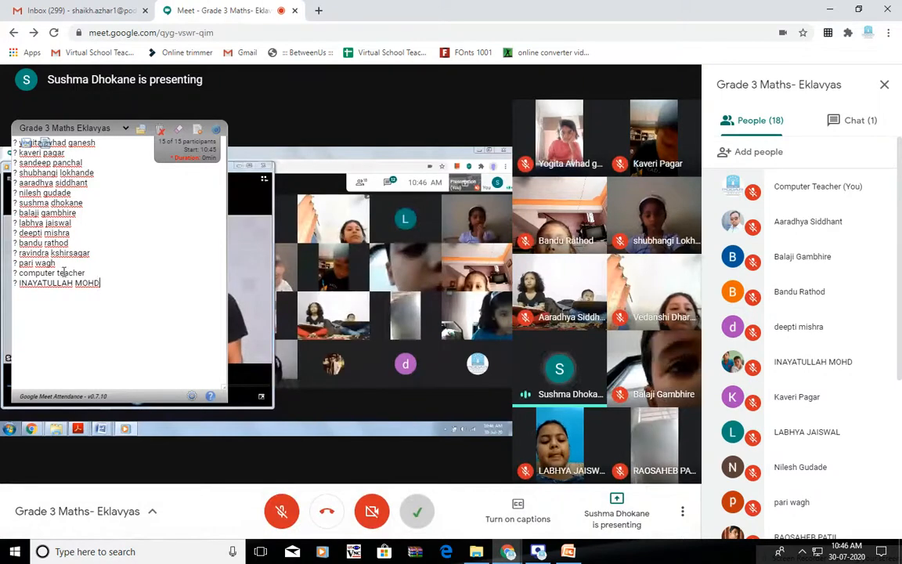
- Show the attendance list over the meeting and save the attendance as a CSV file
mouse_move(411, 517)
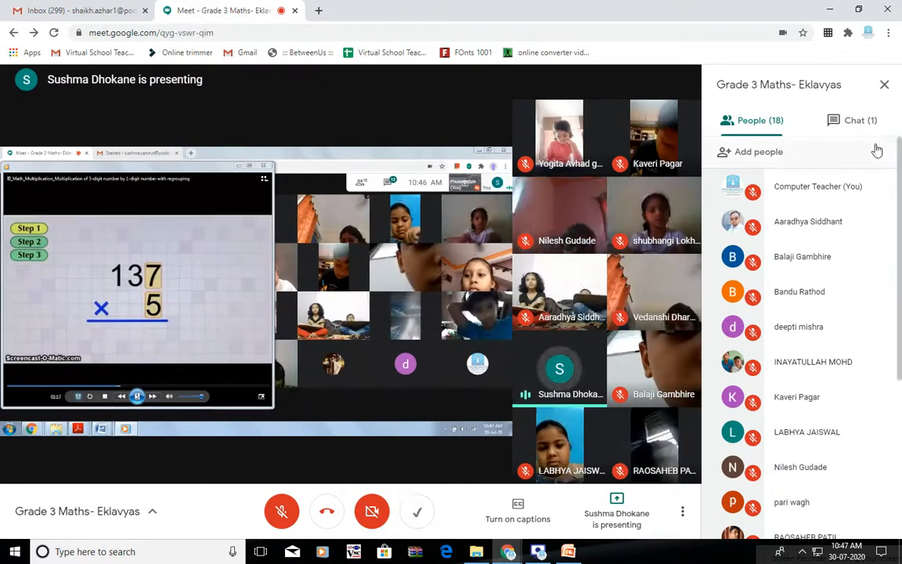
click(424, 517)
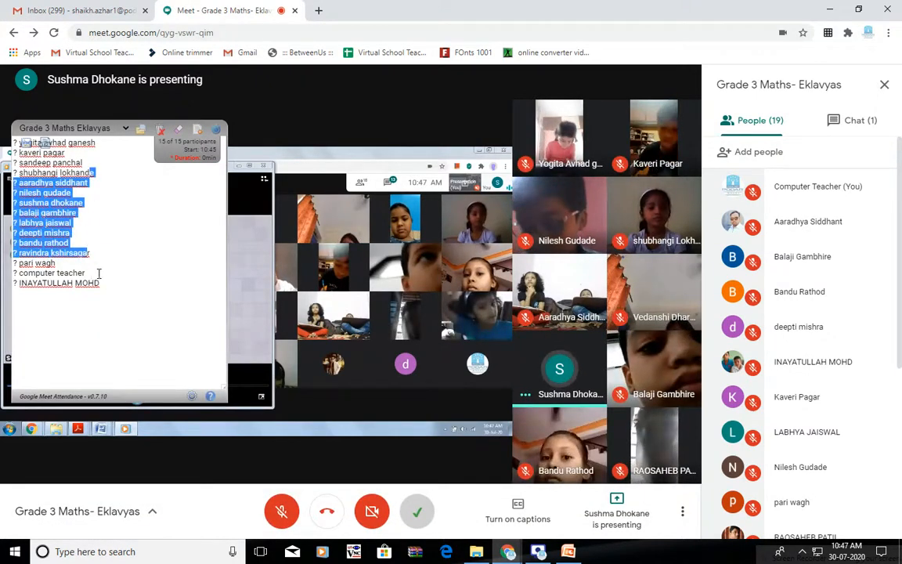
click(106, 298)
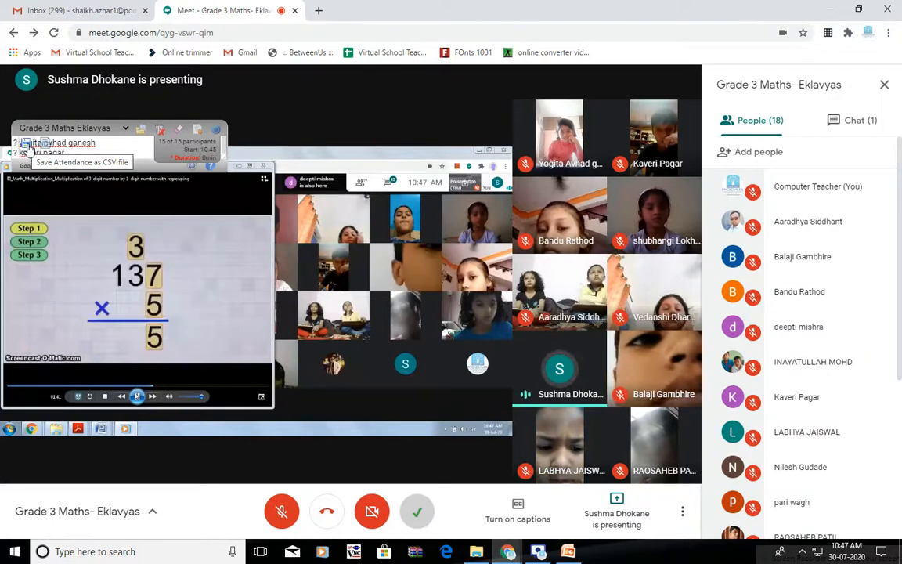
click(26, 146)
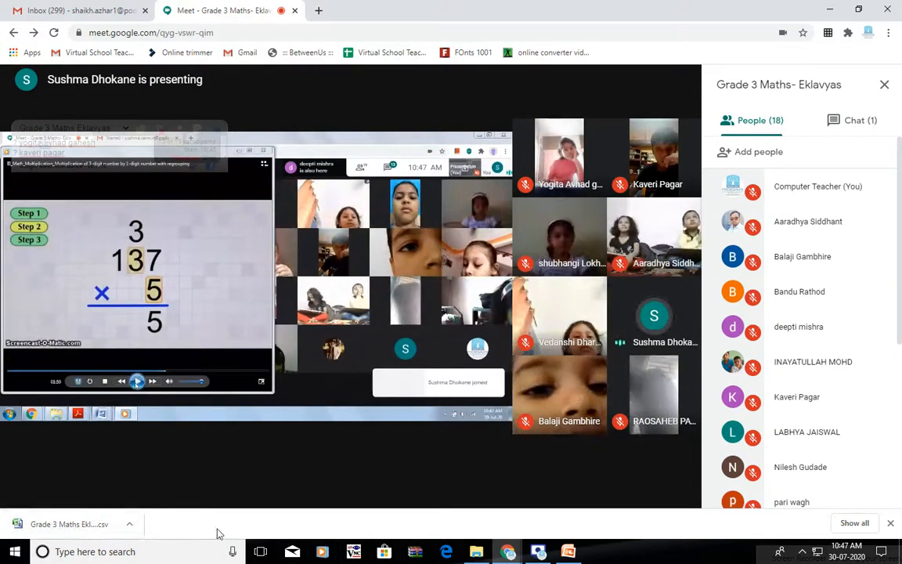
- Open the saved attendance CSV file in Excel and examine the participant names and times with column A fitted to its contents
click(67, 525)
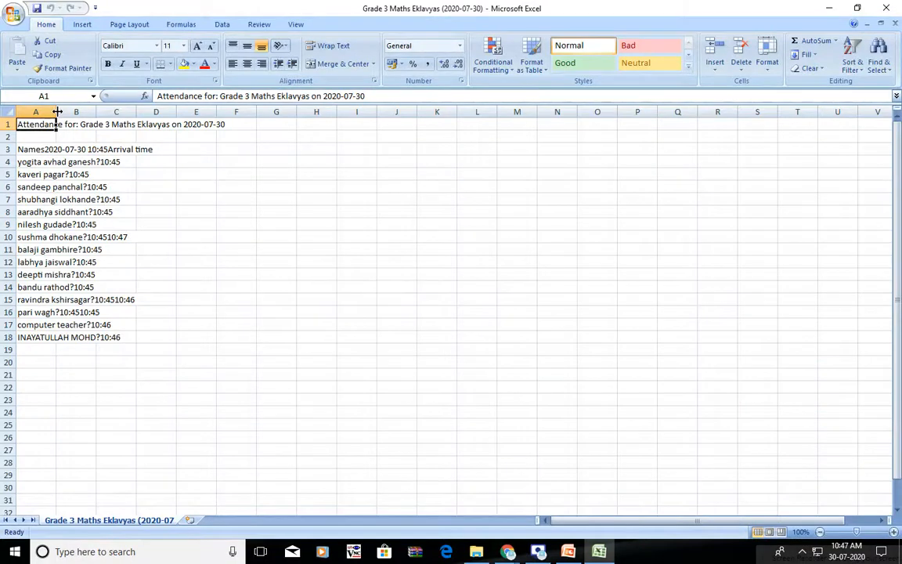
double_click(57, 112)
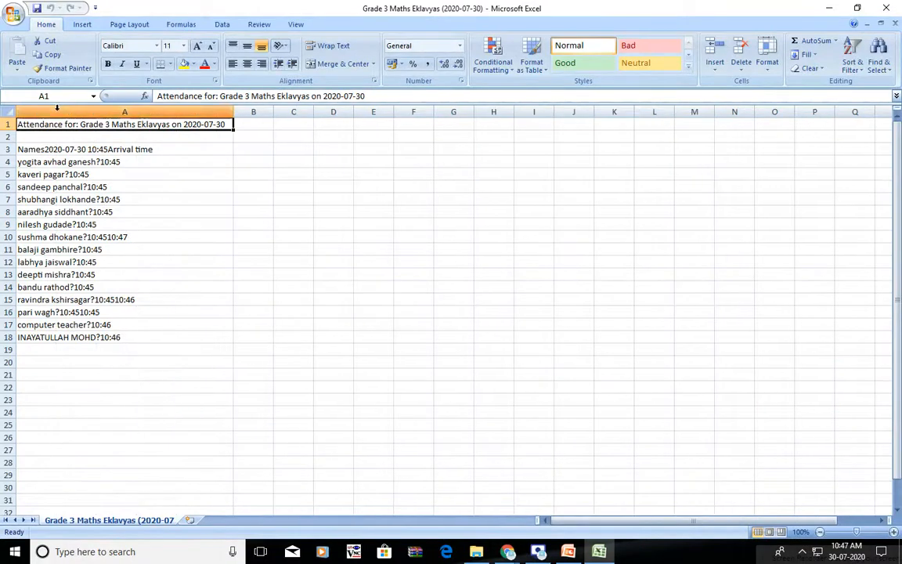
click(59, 237)
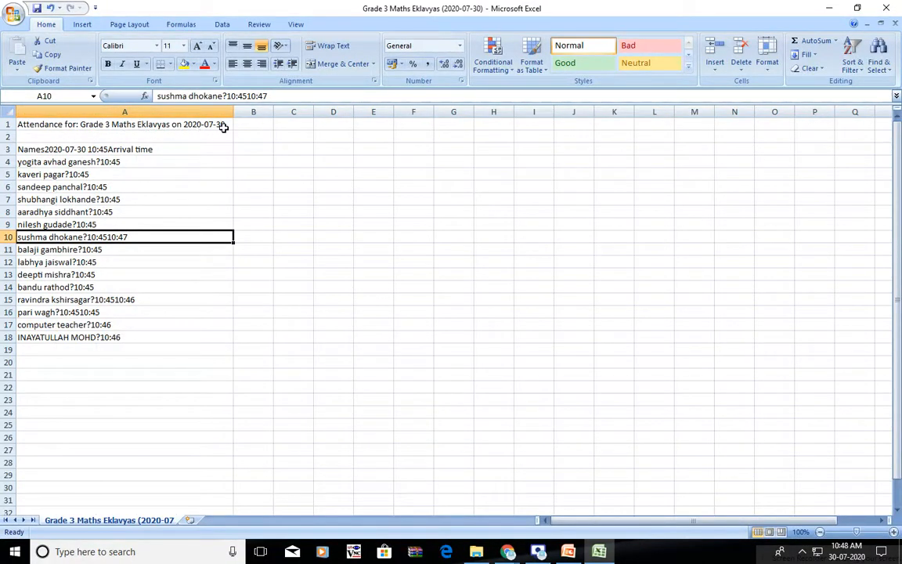
click(27, 152)
drag(67, 163, 75, 337)
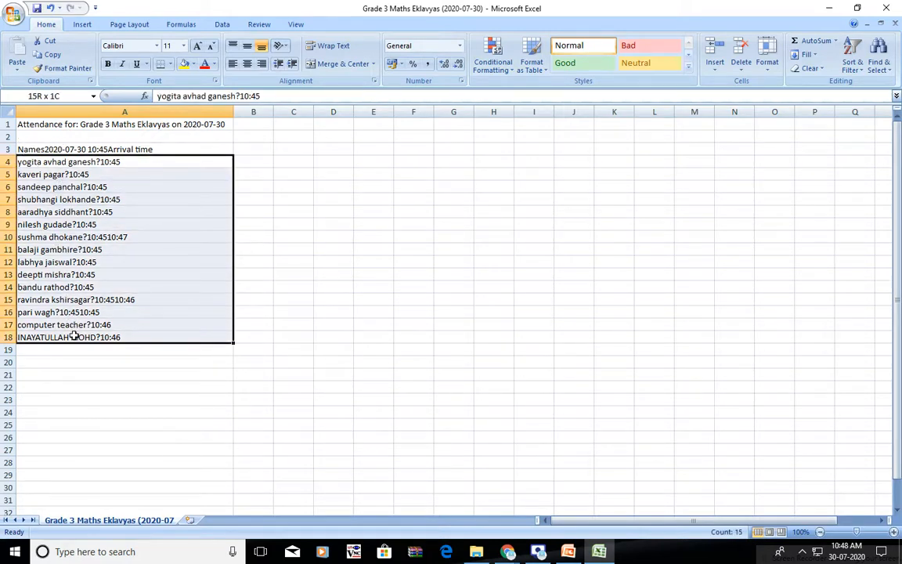
click(118, 412)
drag(67, 161, 68, 340)
click(67, 362)
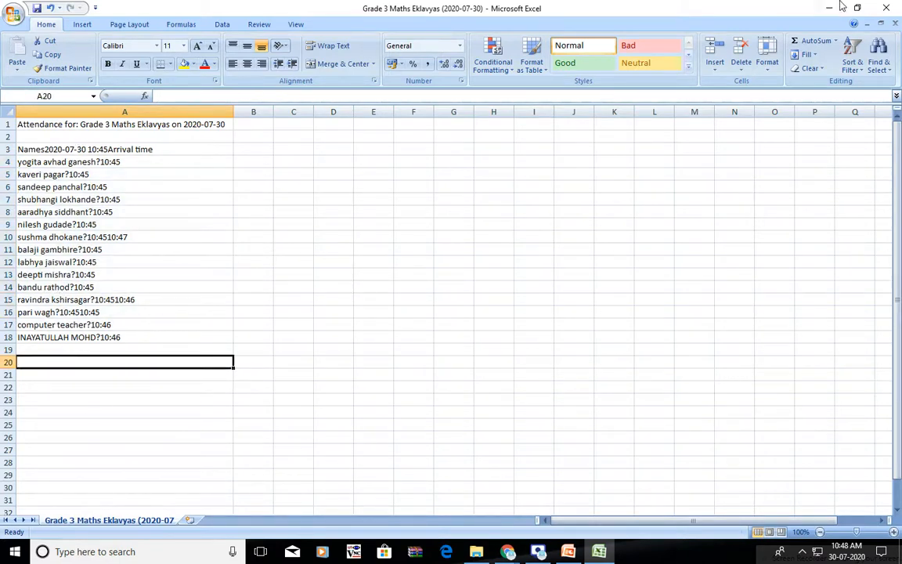
- Close the attendance workbook without saving changes and exit Excel
click(895, 23)
key(n)
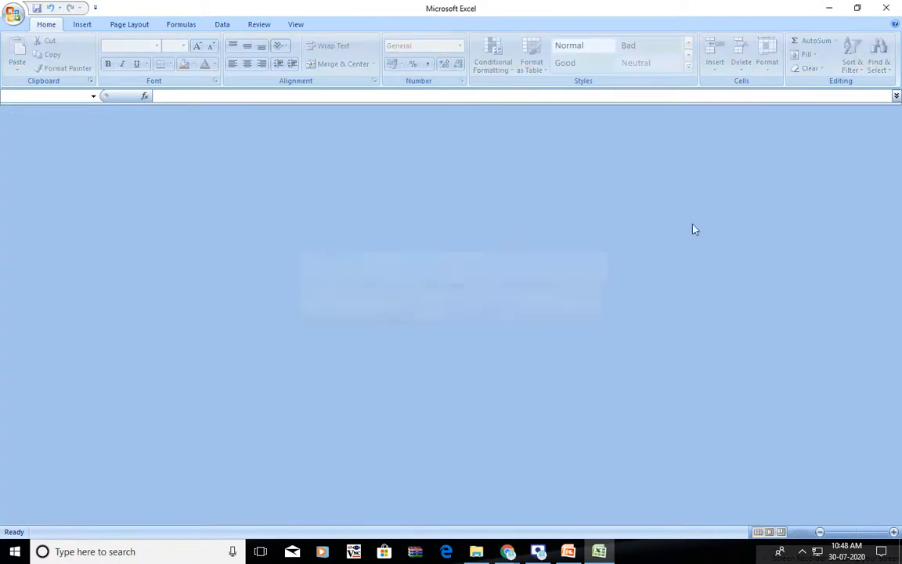
click(886, 8)
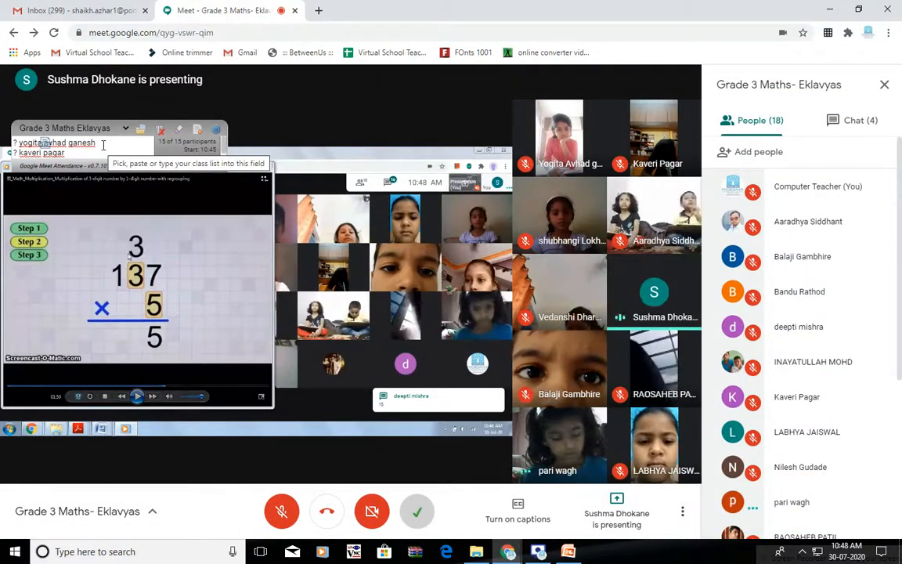
- Delete the Grade 3 Maths Eklavyas class from the attendance extension and check the remaining class list
click(105, 142)
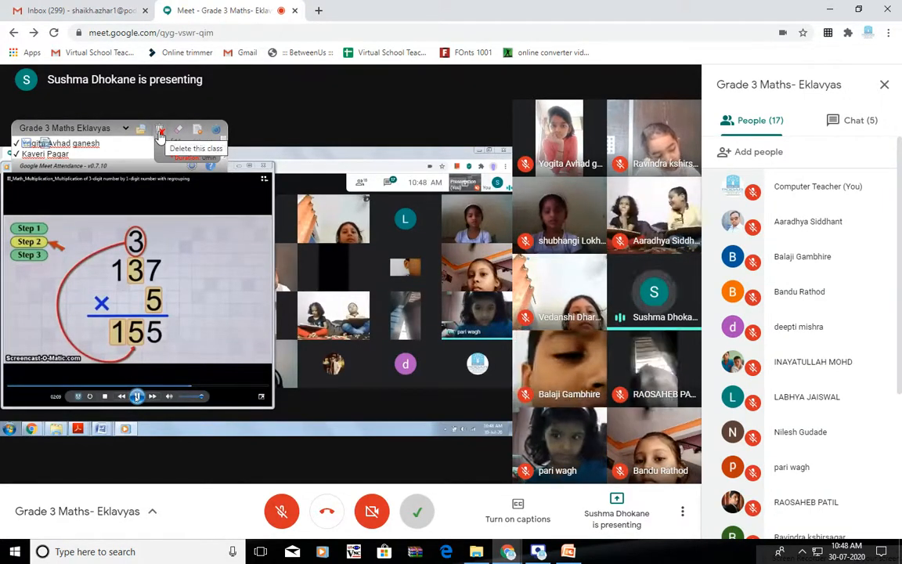
click(159, 133)
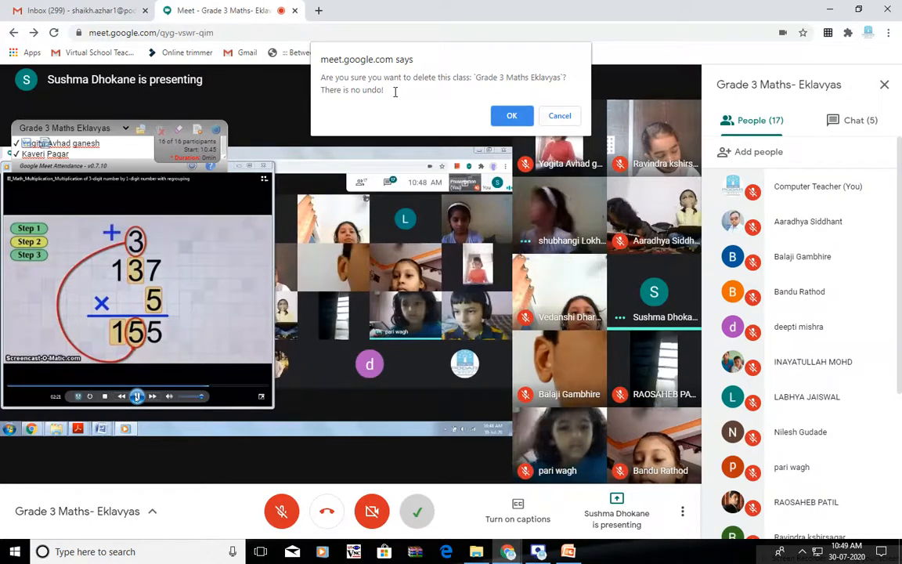
click(512, 116)
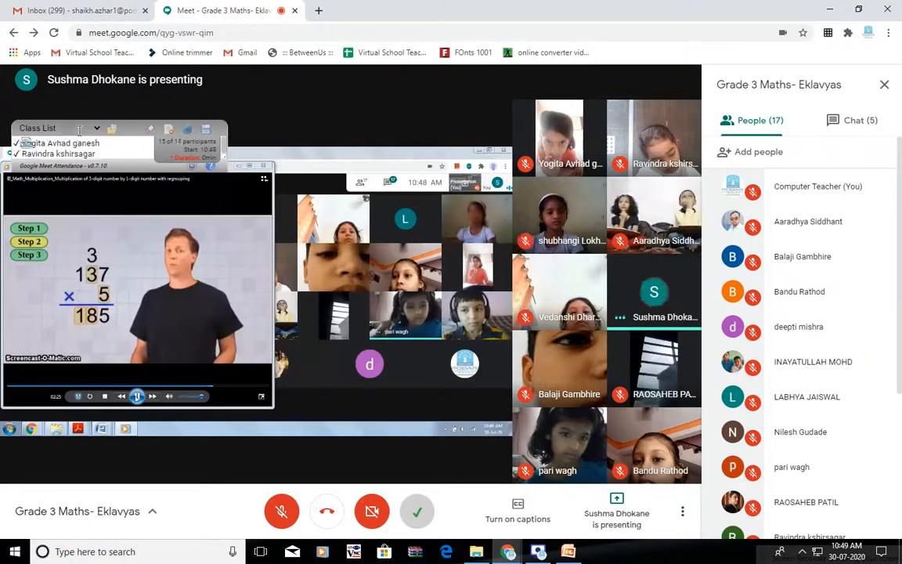
click(94, 129)
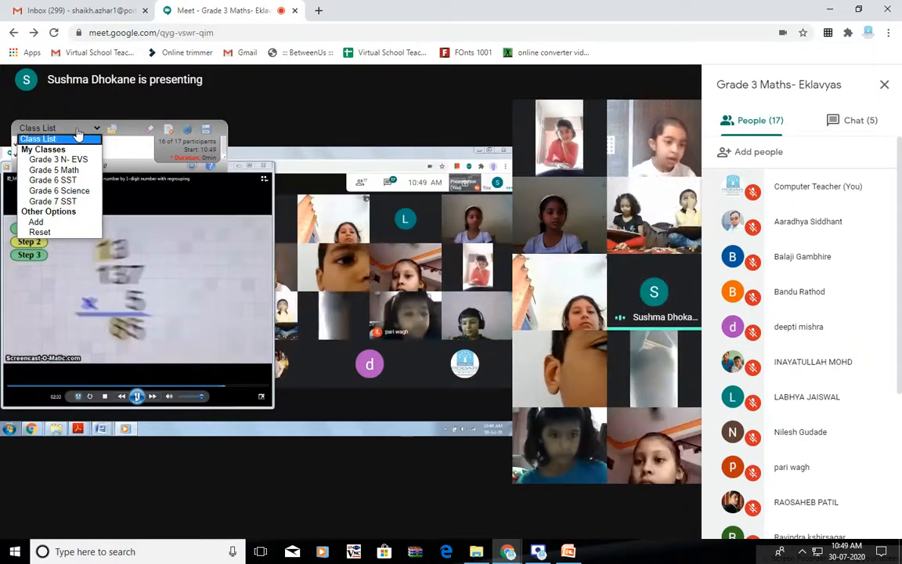
click(79, 139)
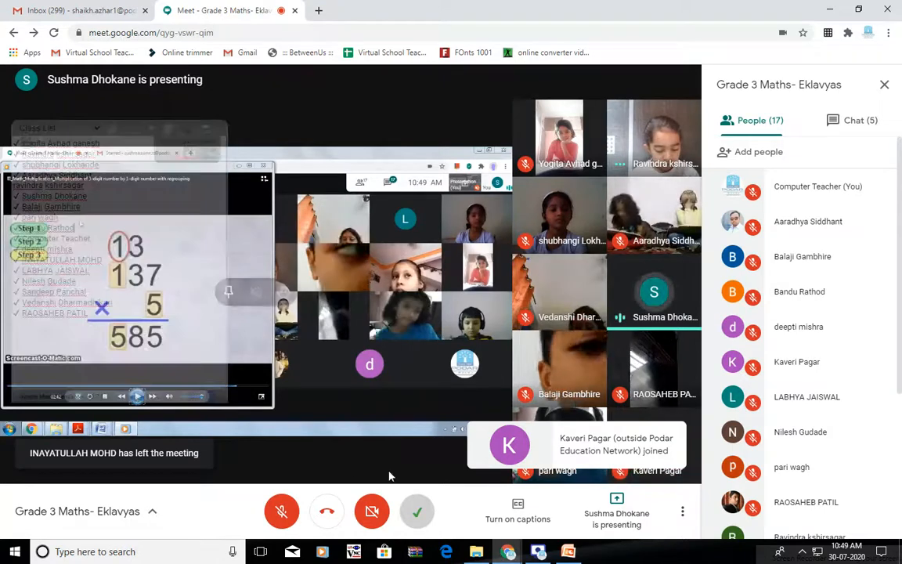
- Leave the Grade 3 Maths- Eklavyas meeting
click(326, 510)
key(alt+Tab)
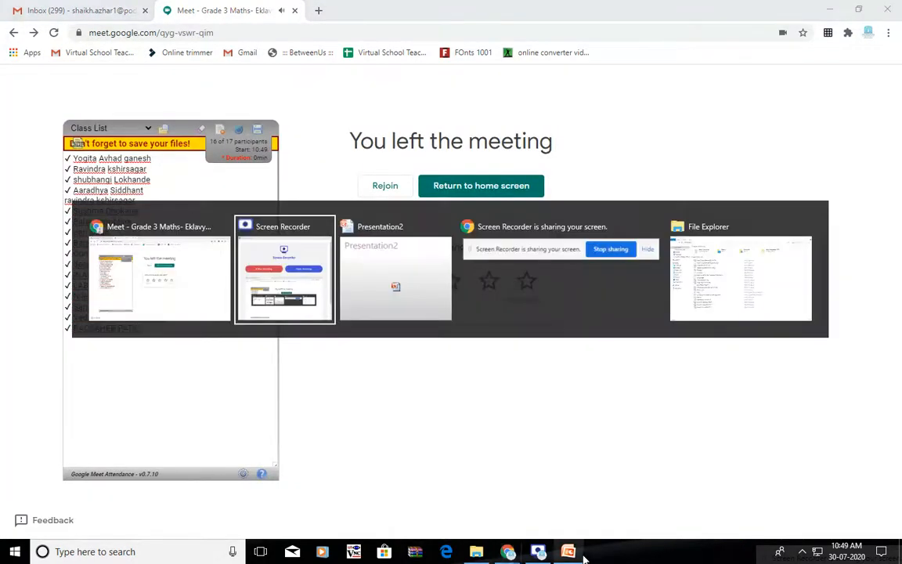